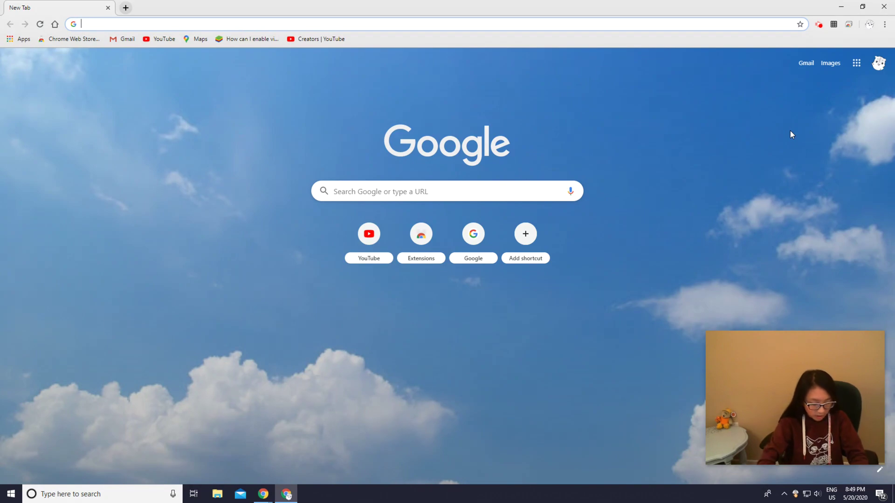
{"action": "type", "text": "clo"}
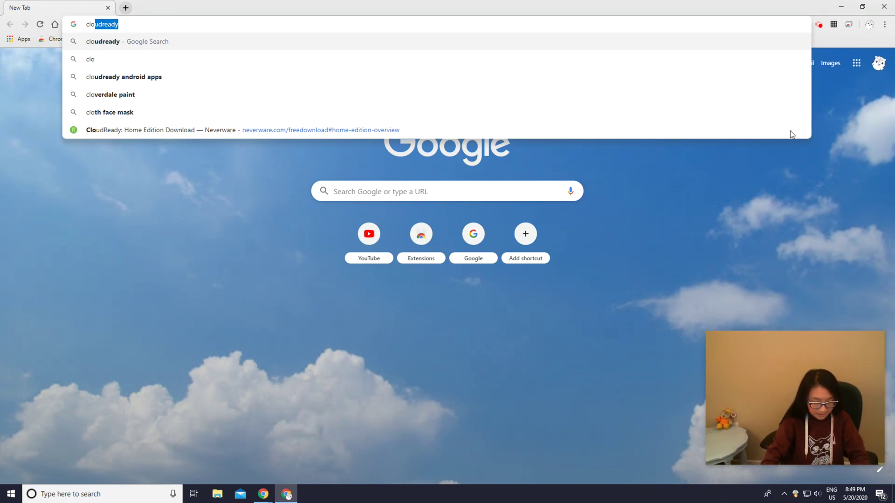
{"action": "type", "text": "ud"}
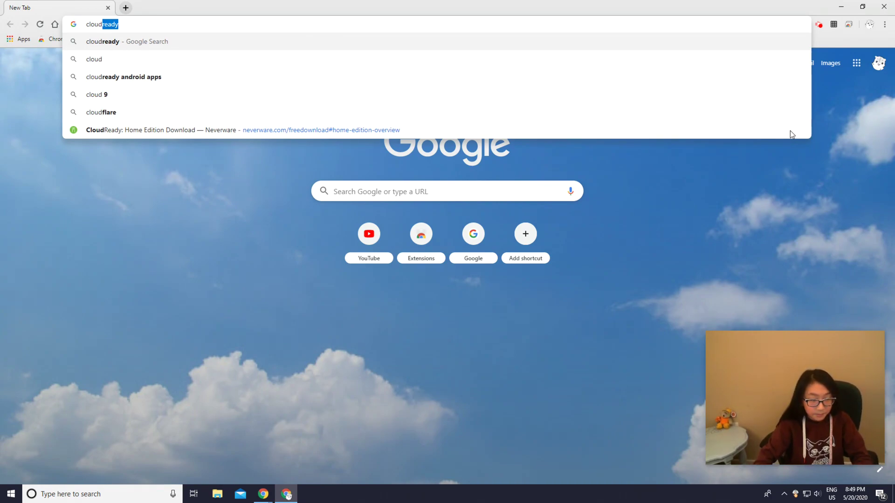
{"action": "type", "text": "rea"}
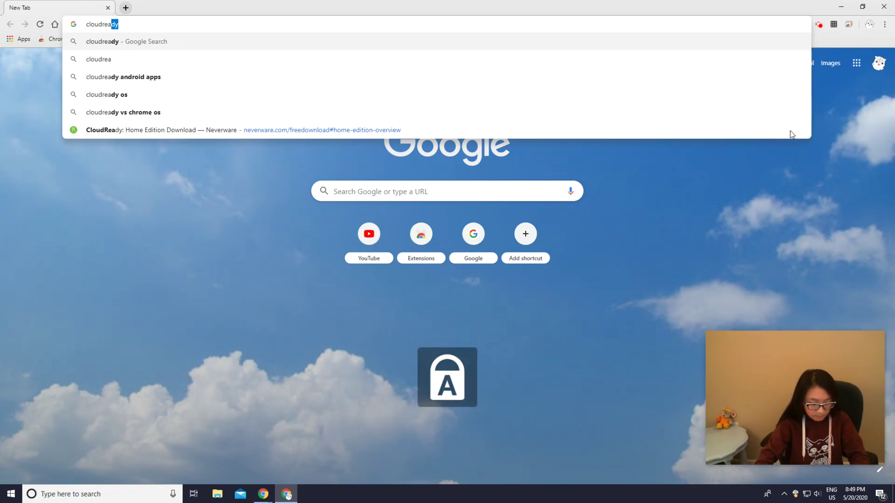
Step: Search Google for 'cloudready', discarding the suggested autocomplete
{"action": "key", "text": "BackSpace"}
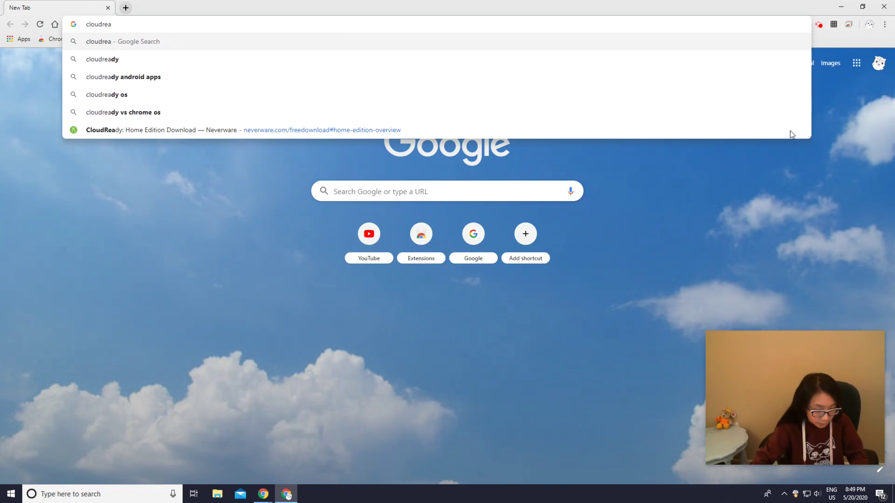
{"action": "type", "text": "dy"}
{"action": "key", "text": "Return"}
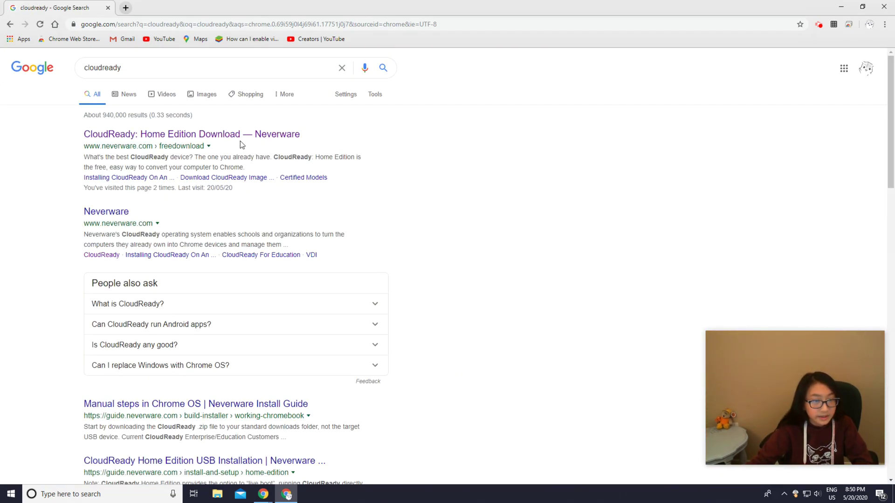
Step: Open the CloudReady Home Edition download result, then its critical requirements guide
{"action": "left_click", "coordinate": [248, 135]}
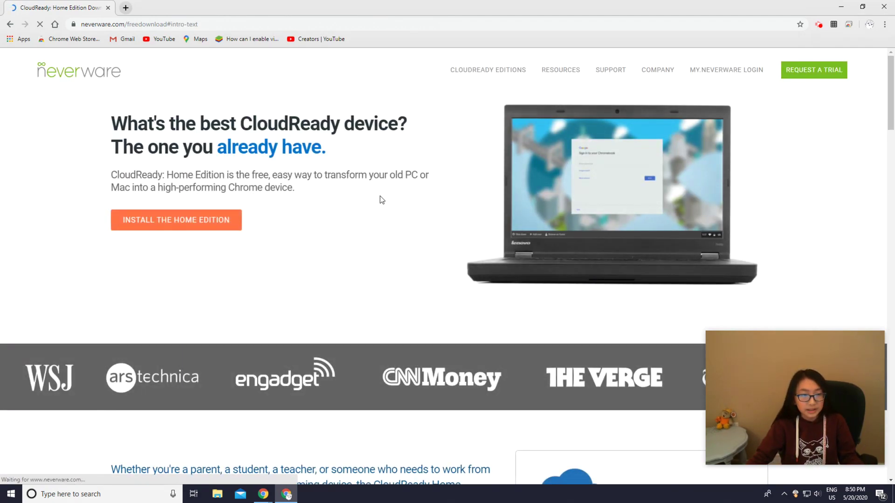
{"action": "scroll", "coordinate": [379, 201], "scroll_direction": "down", "scroll_amount": 2}
{"action": "scroll", "coordinate": [380, 200], "scroll_direction": "down", "scroll_amount": 2}
{"action": "scroll", "coordinate": [379, 200], "scroll_direction": "down", "scroll_amount": 2}
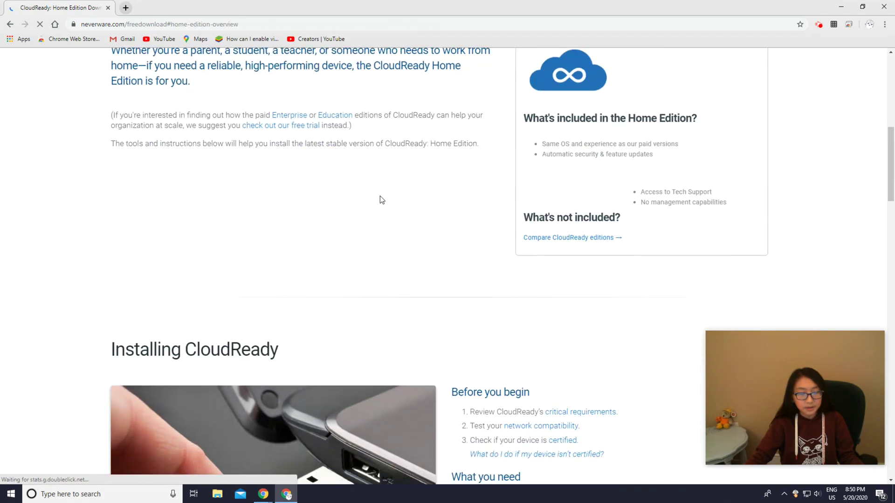
{"action": "scroll", "coordinate": [379, 201], "scroll_direction": "down", "scroll_amount": 1}
{"action": "scroll", "coordinate": [380, 200], "scroll_direction": "down", "scroll_amount": 1}
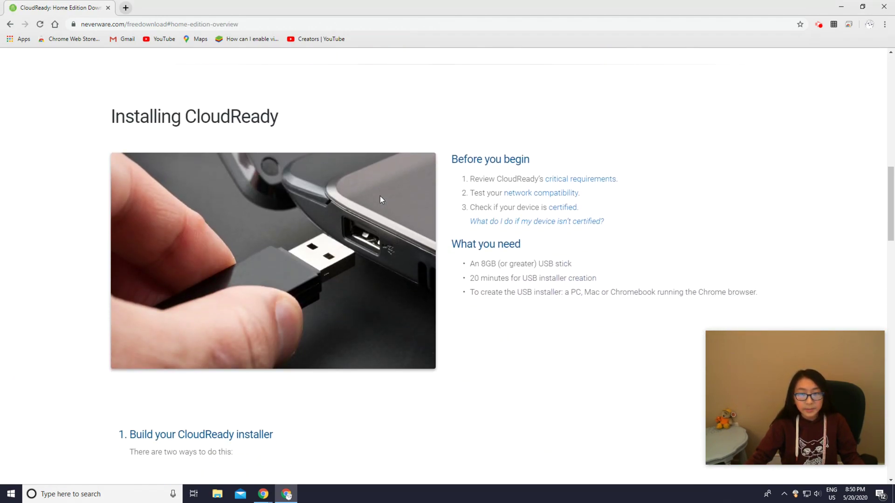
{"action": "left_click", "coordinate": [591, 182]}
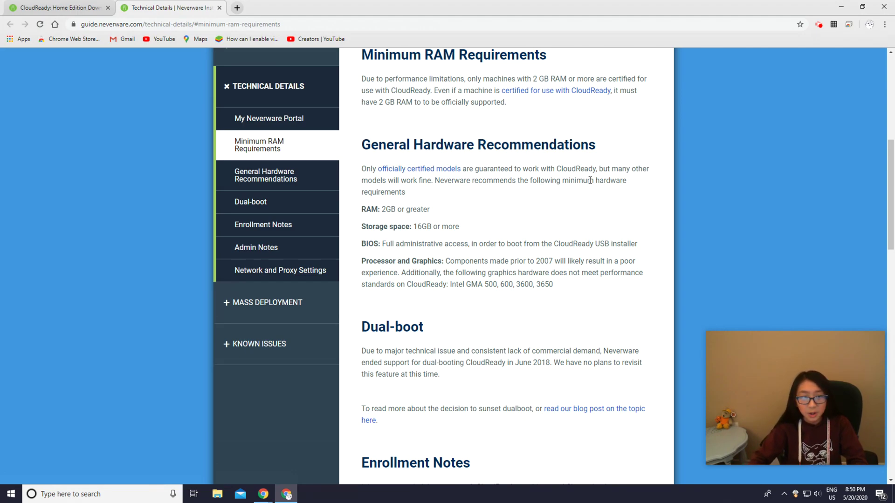
{"action": "scroll", "coordinate": [601, 168], "scroll_direction": "down", "scroll_amount": 1}
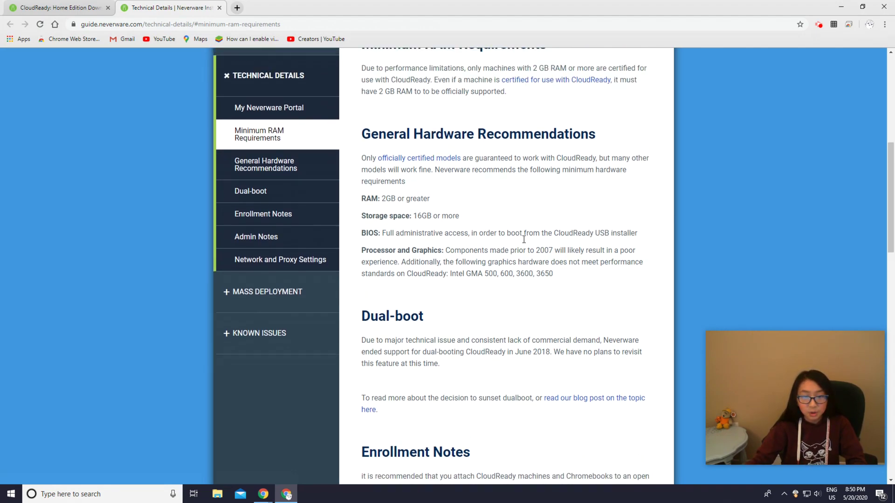
{"action": "scroll", "coordinate": [523, 239], "scroll_direction": "up", "scroll_amount": 1}
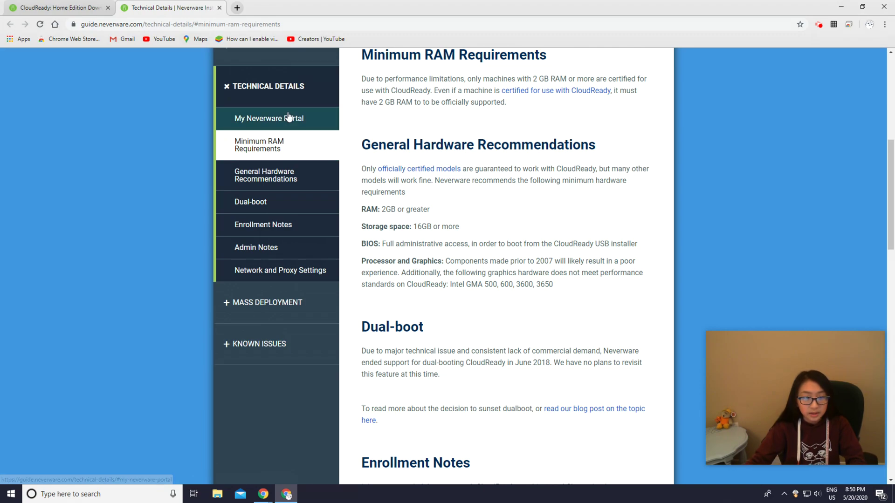
{"action": "left_click", "coordinate": [219, 8]}
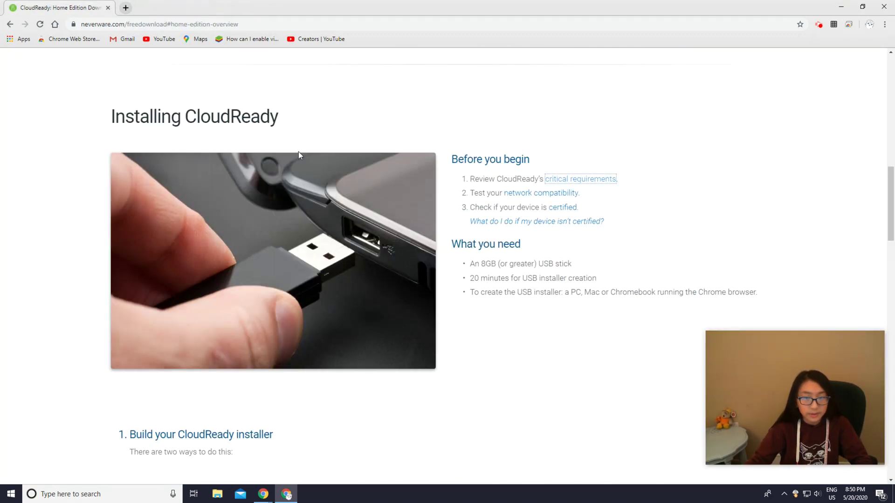
{"action": "scroll", "coordinate": [299, 152], "scroll_direction": "down", "scroll_amount": 1}
{"action": "scroll", "coordinate": [298, 151], "scroll_direction": "down", "scroll_amount": 2}
{"action": "scroll", "coordinate": [298, 151], "scroll_direction": "down", "scroll_amount": 1}
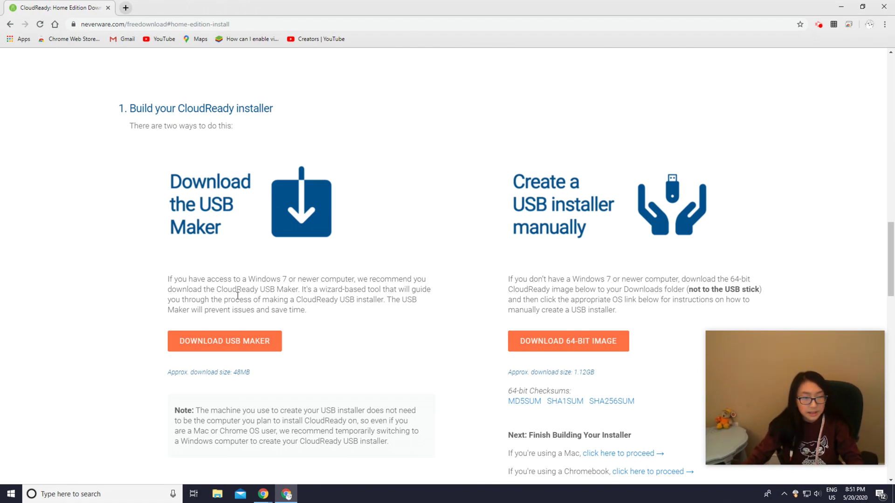
Step: Download the CloudReady USB Maker, launch it and get past its welcome page
{"action": "left_click", "coordinate": [242, 340]}
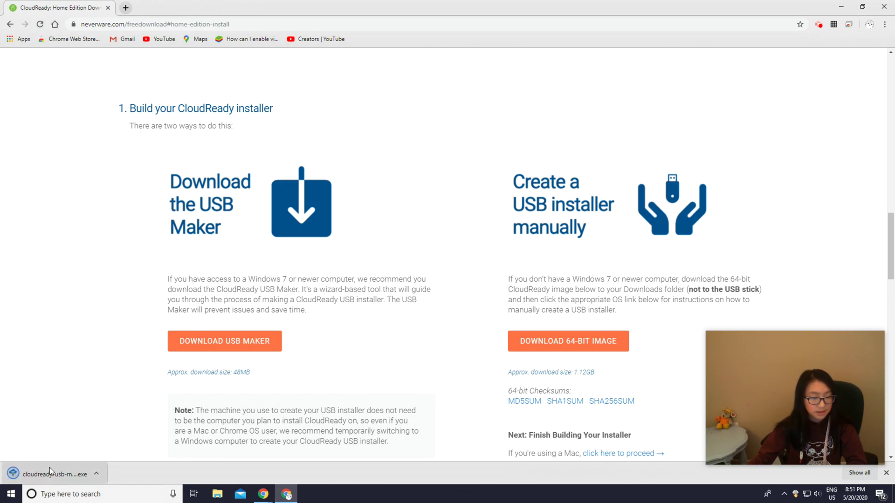
{"action": "left_click", "coordinate": [46, 471]}
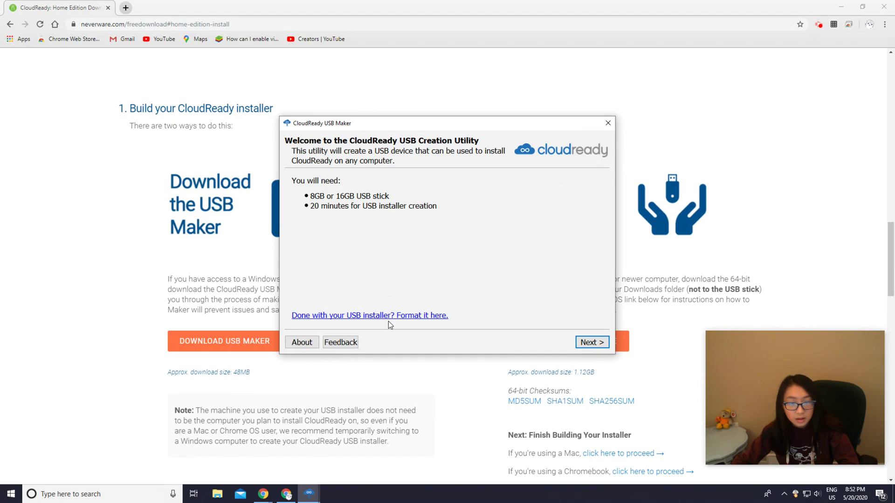
{"action": "left_click", "coordinate": [596, 345]}
Step: Build the CloudReady installer onto the Patriot Memory USB Device
{"action": "left_click", "coordinate": [595, 342]}
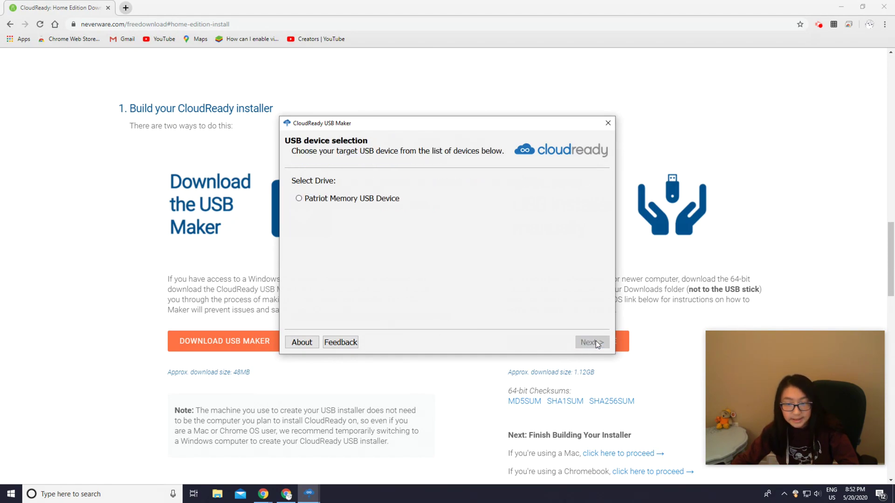
{"action": "left_click", "coordinate": [299, 199]}
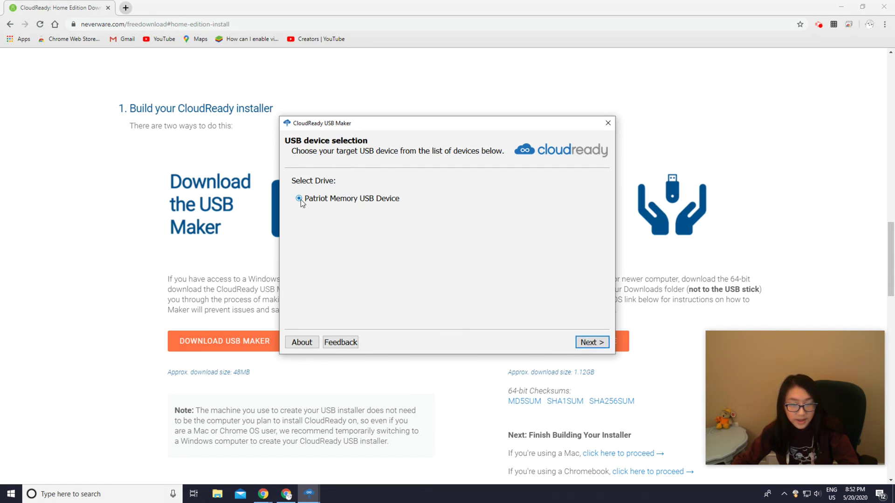
{"action": "left_click", "coordinate": [599, 345]}
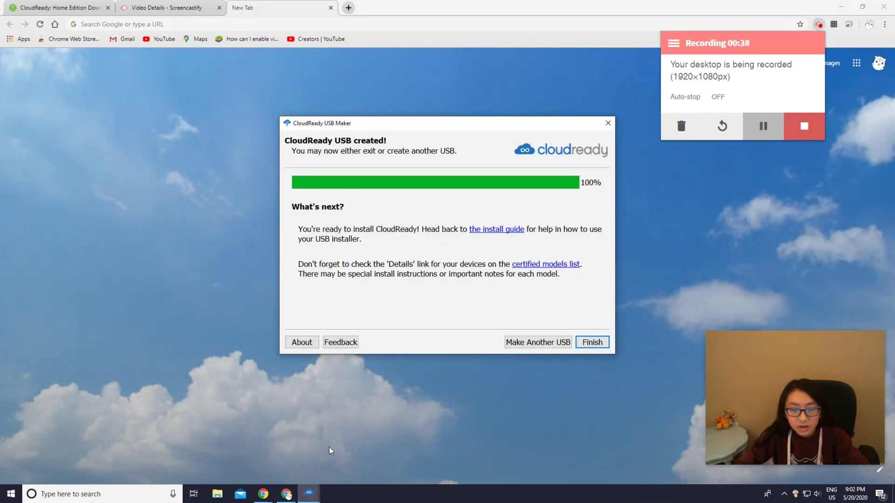
Step: Close the finished CloudReady USB Maker with Finish
{"action": "left_click", "coordinate": [598, 343]}
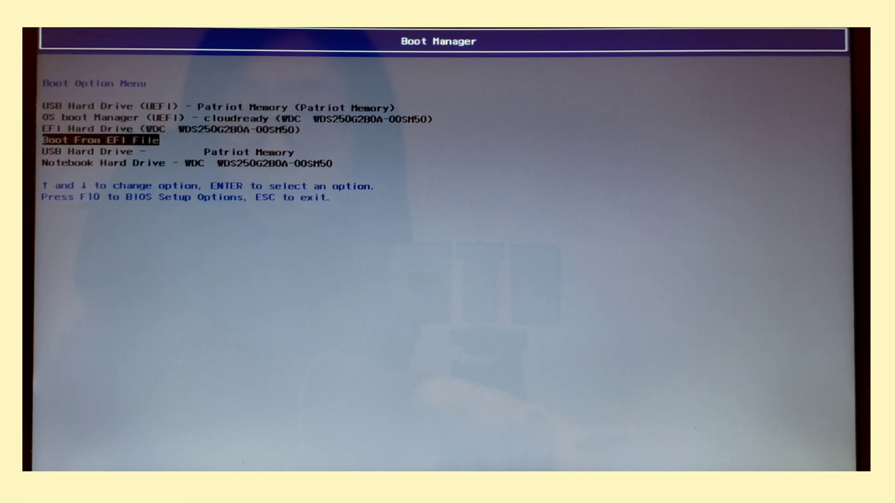
{"action": "key", "text": "Down"}
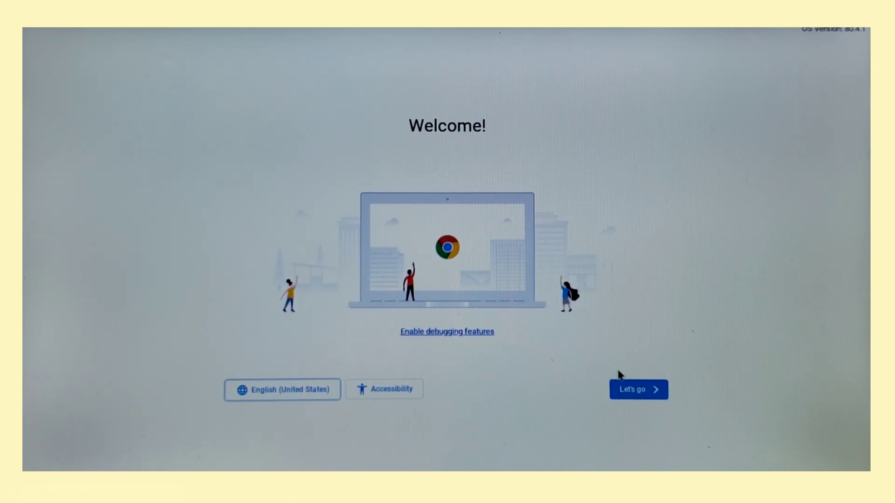
{"action": "left_click", "coordinate": [640, 394]}
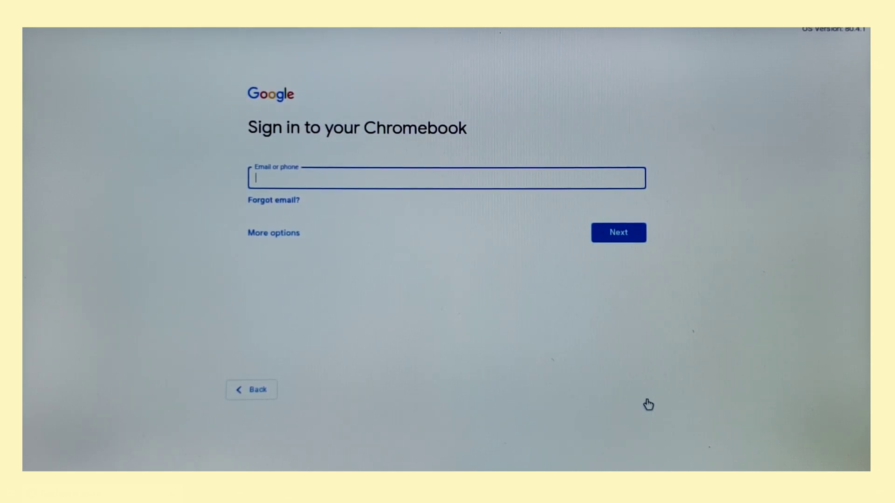
{"action": "type", "text": "hh"}
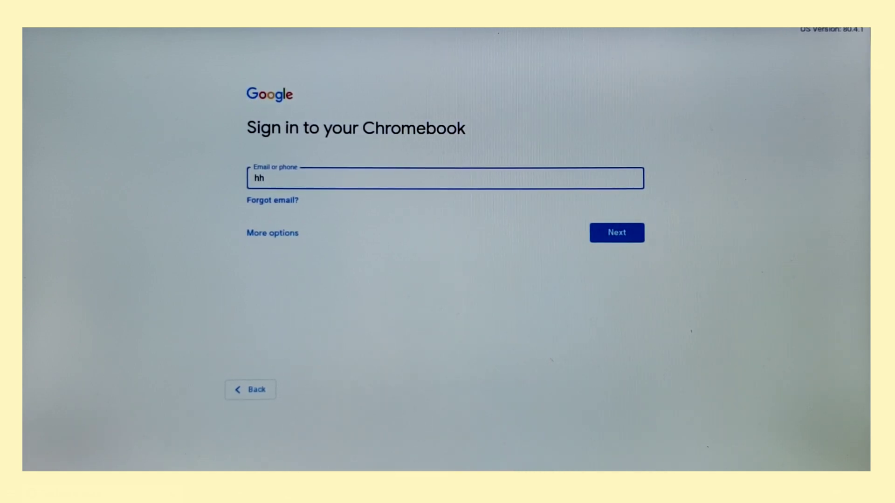
{"action": "type", "text": "amster"}
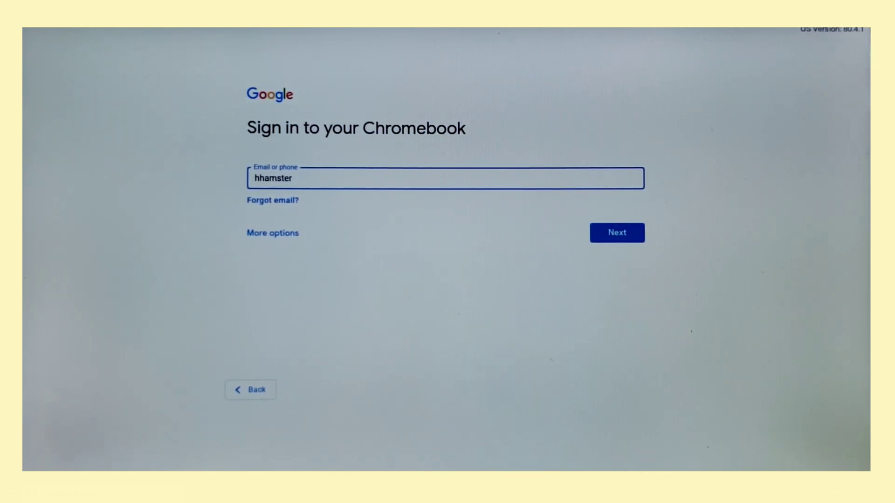
{"action": "type", "text": "channel"}
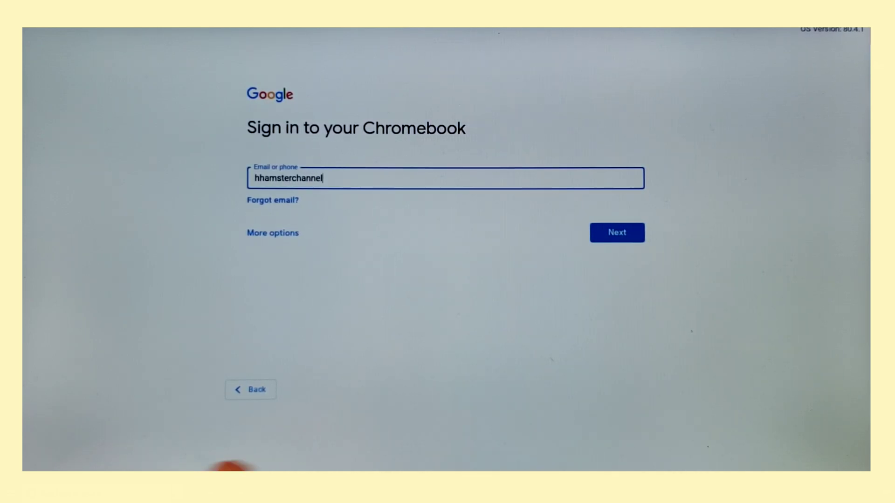
Step: Submit the Google account email to sign in to CloudReady
{"action": "key", "text": "Return"}
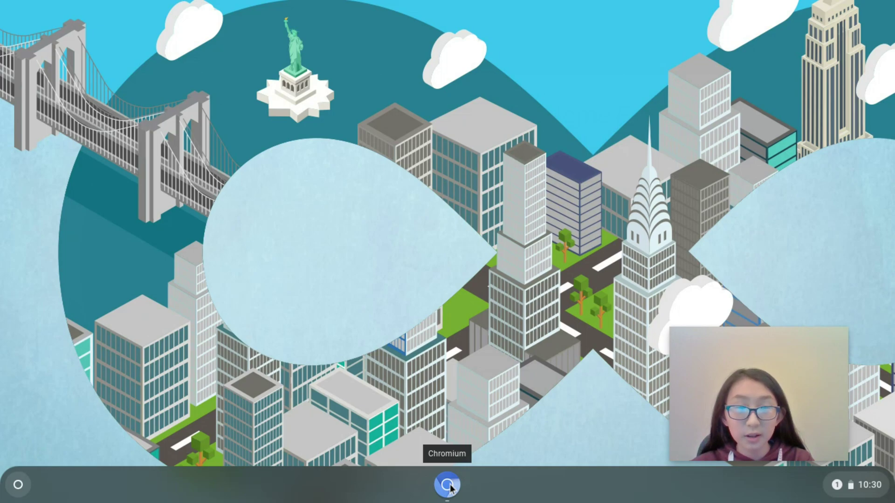
{"action": "right_click", "coordinate": [448, 485]}
{"action": "left_click", "coordinate": [481, 449]}
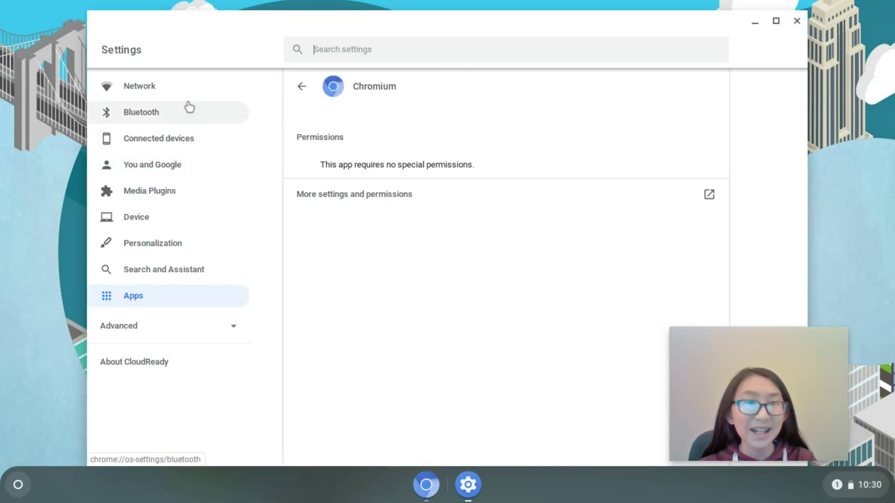
{"action": "left_click", "coordinate": [184, 98]}
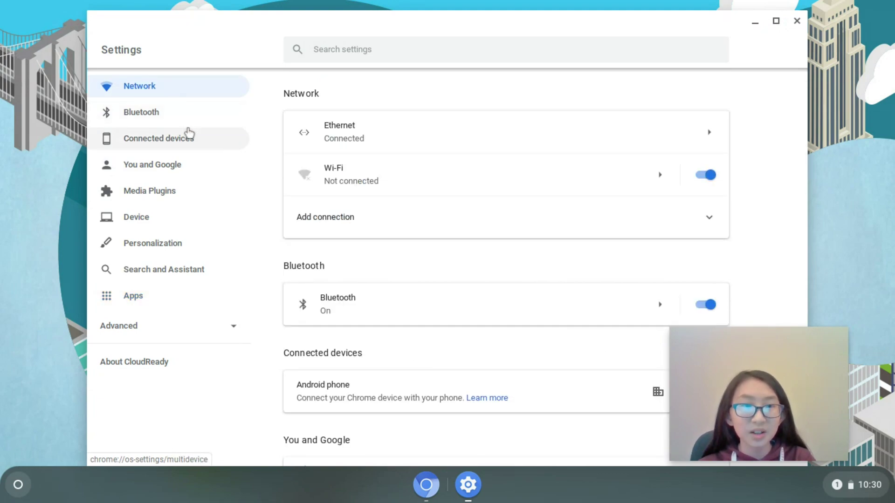
{"action": "left_click", "coordinate": [196, 118]}
{"action": "left_click", "coordinate": [198, 146]}
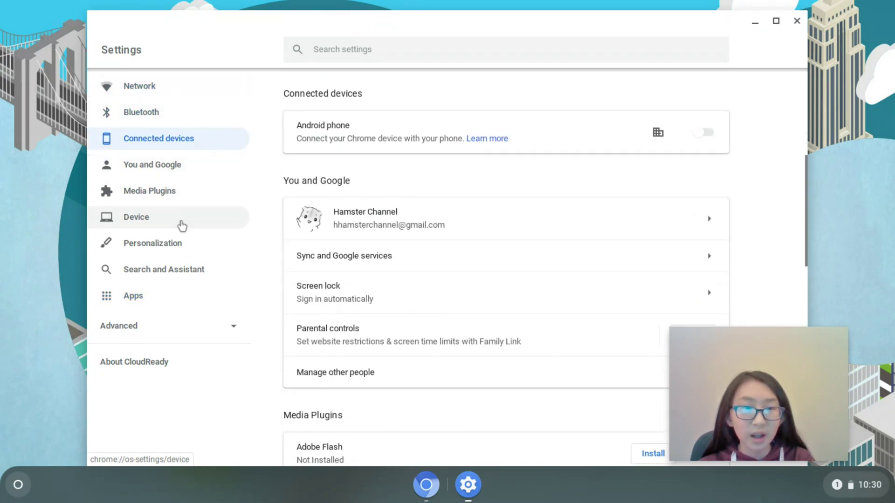
{"action": "left_click", "coordinate": [214, 271]}
{"action": "left_click", "coordinate": [798, 22]}
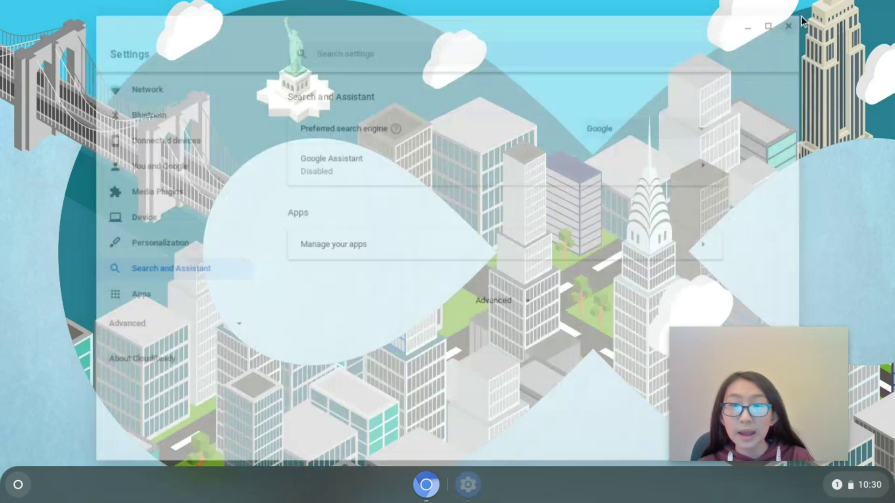
{"action": "right_click", "coordinate": [423, 171]}
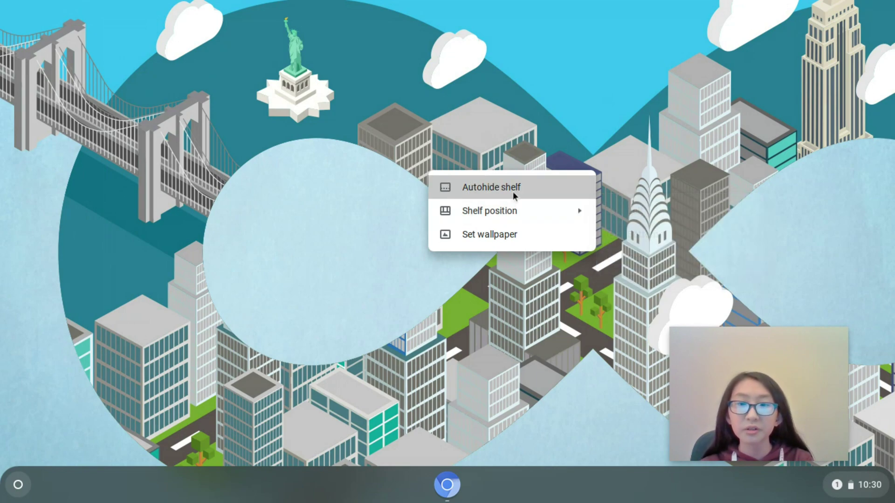
Step: Dismiss the shelf options, then open and close the app launcher
{"action": "left_click", "coordinate": [288, 212]}
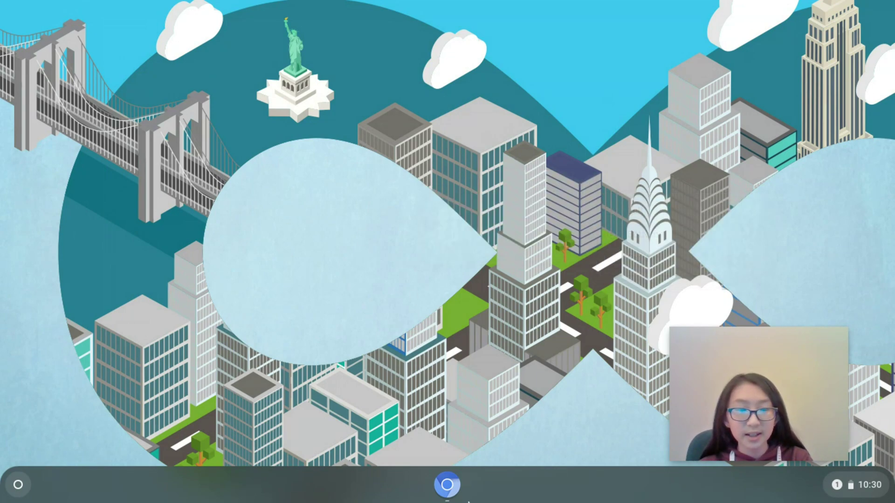
{"action": "left_click", "coordinate": [19, 484]}
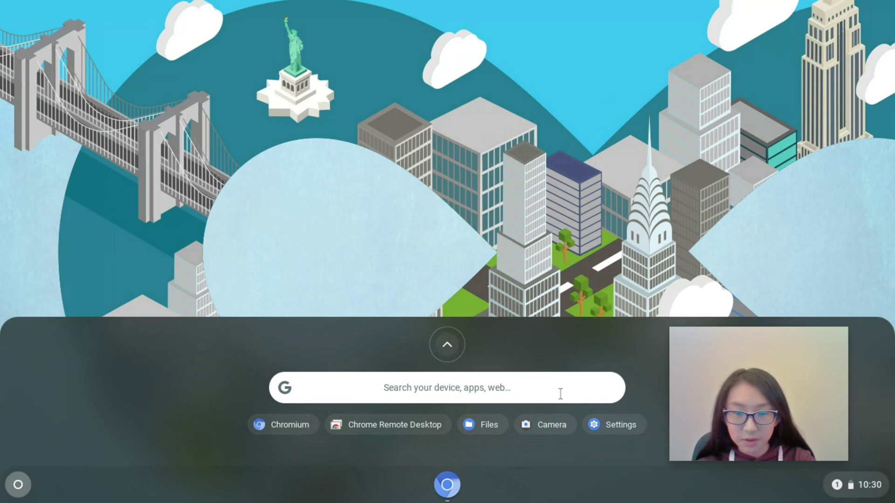
{"action": "left_click", "coordinate": [496, 278]}
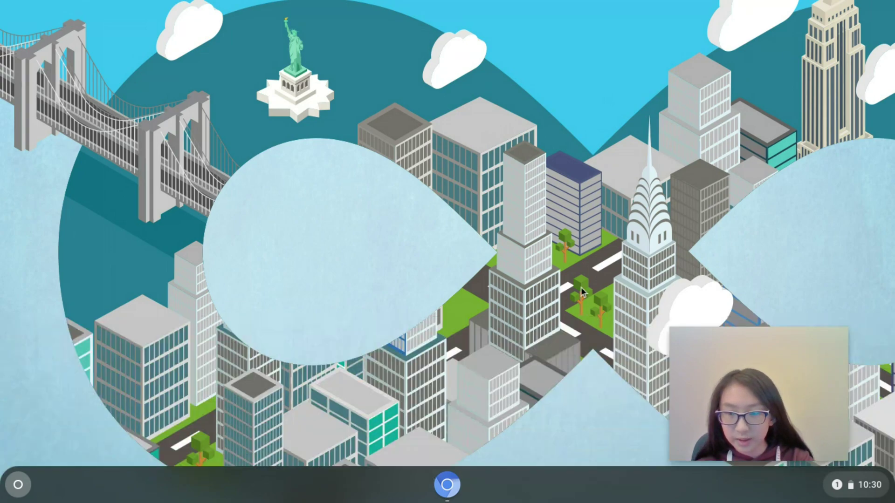
Step: Open the quick settings panel, collapse it and close it
{"action": "left_click", "coordinate": [865, 494]}
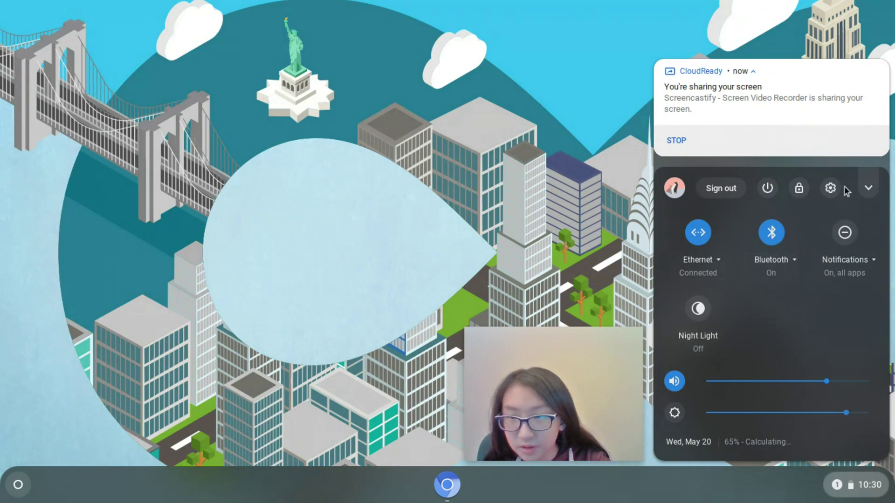
{"action": "left_click", "coordinate": [869, 189]}
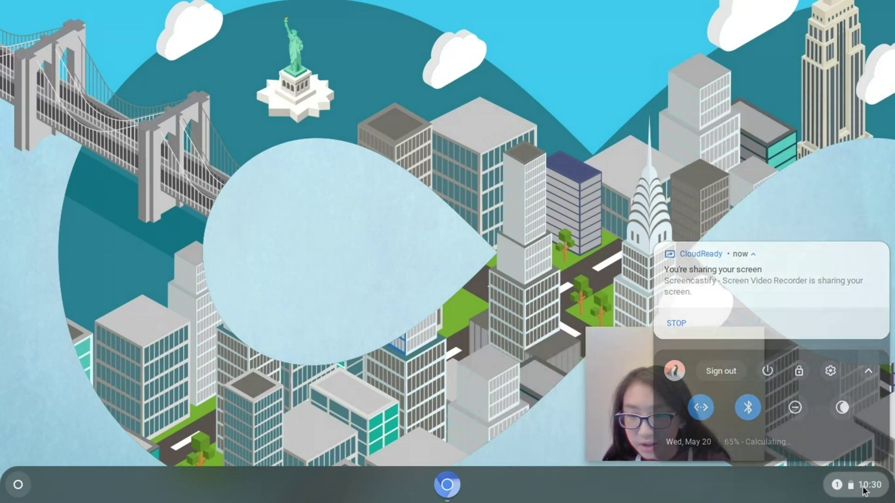
{"action": "left_click", "coordinate": [865, 492]}
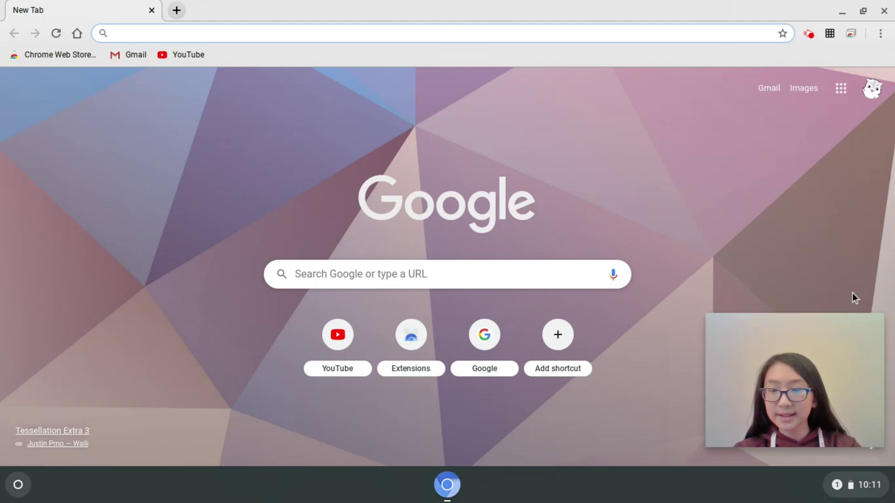
Step: Toggle quick settings, browse the Chrome Web Store extensions page, then start a new tab
{"action": "left_click", "coordinate": [861, 490]}
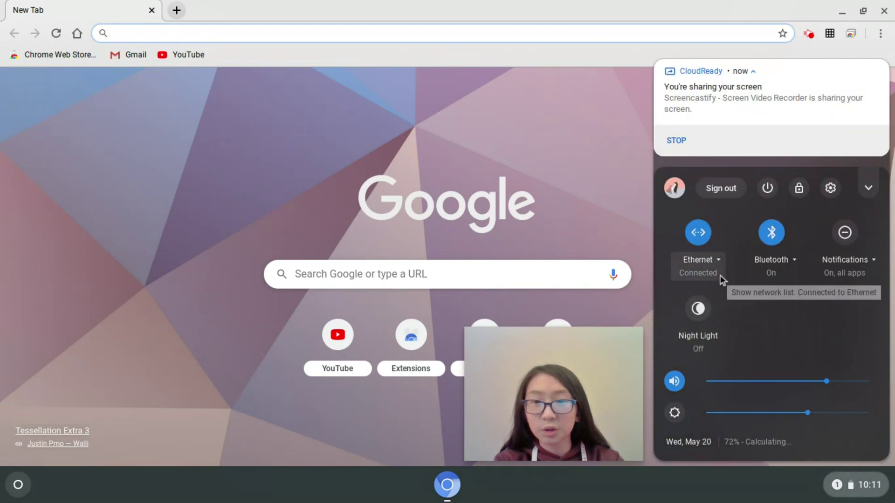
{"action": "key", "text": "Escape"}
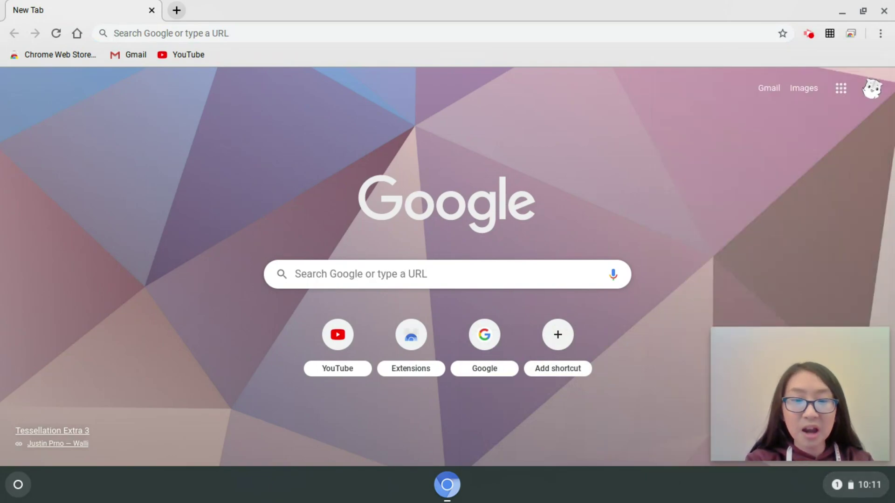
{"action": "left_click", "coordinate": [410, 339]}
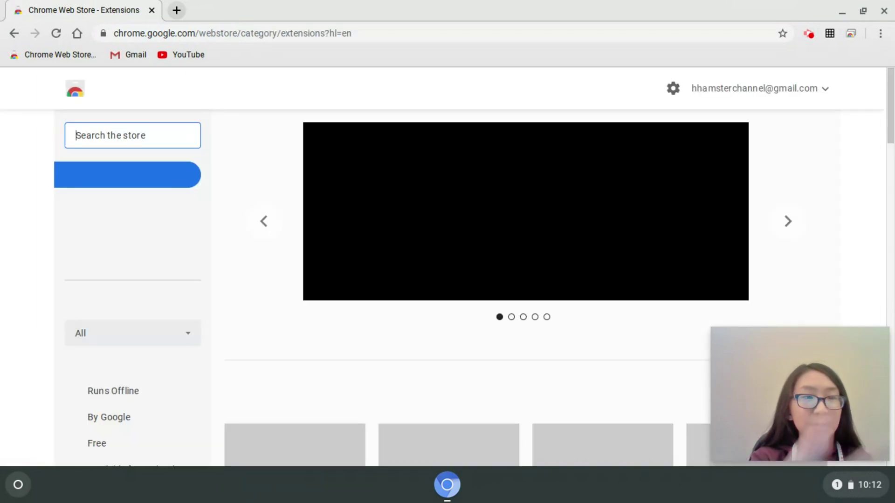
{"action": "scroll", "coordinate": [447, 279], "scroll_direction": "down", "scroll_amount": 1}
{"action": "scroll", "coordinate": [448, 280], "scroll_direction": "down", "scroll_amount": 2}
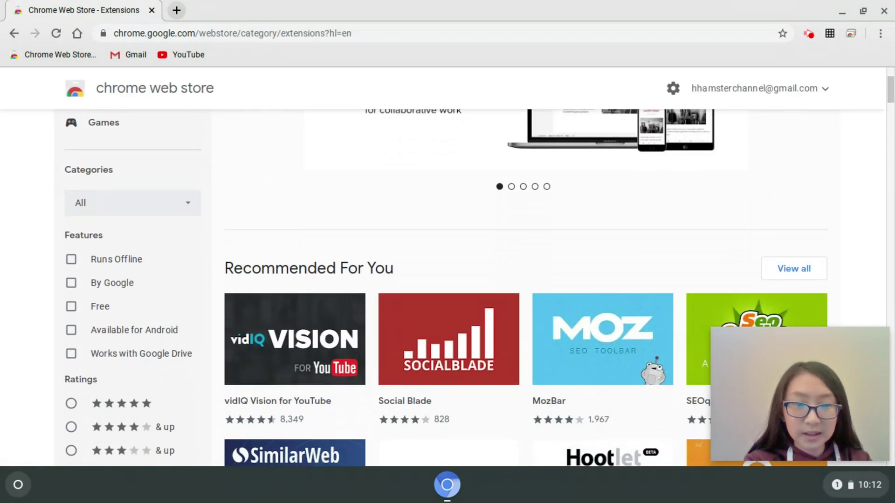
{"action": "scroll", "coordinate": [447, 280], "scroll_direction": "down", "scroll_amount": 1}
{"action": "key", "text": "ctrl+t"}
Step: Close the Web Store tab and open Google Hangouts from the Google apps grid
{"action": "left_click", "coordinate": [151, 11]}
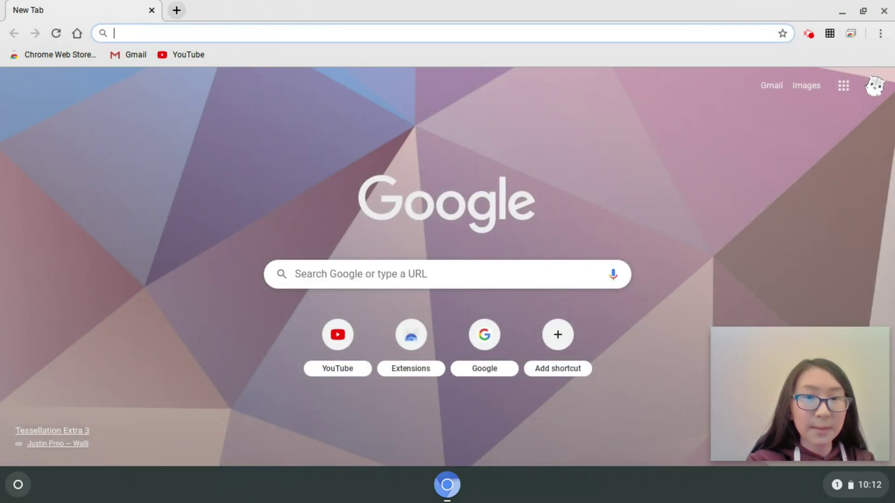
{"action": "left_click", "coordinate": [843, 85]}
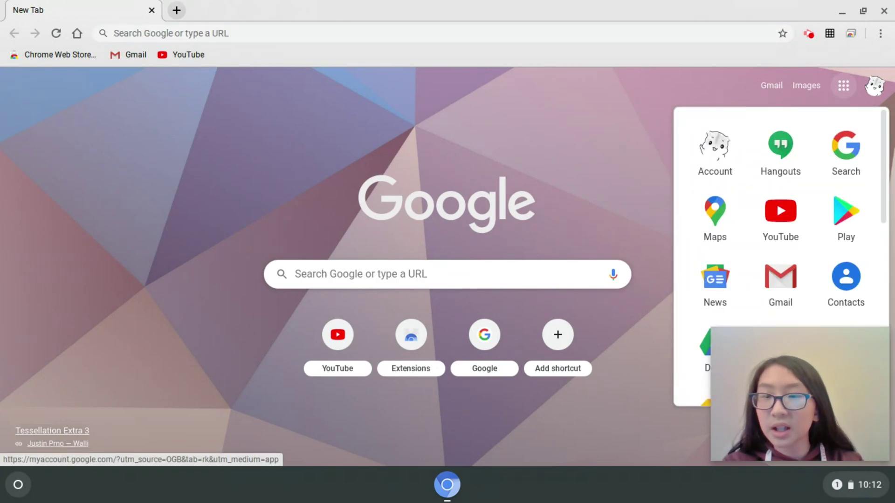
{"action": "left_click", "coordinate": [780, 151]}
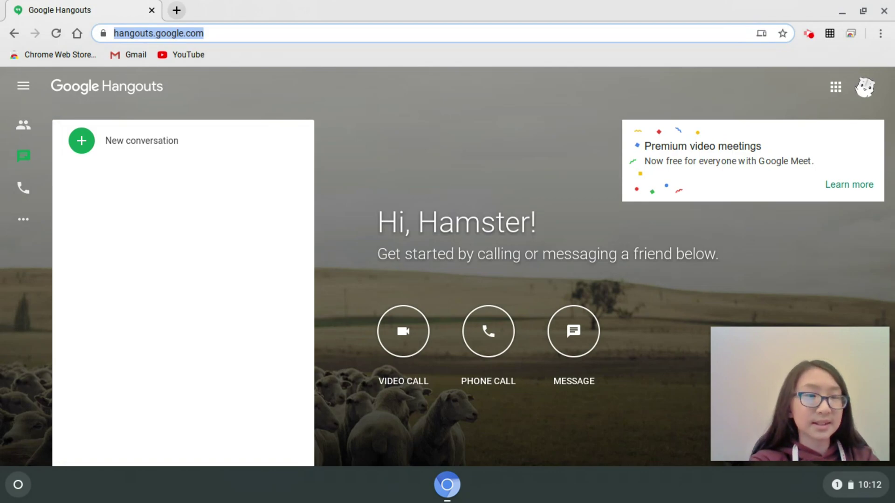
Step: Close Hangouts and open Google Meet from the Google apps grid
{"action": "left_click", "coordinate": [179, 12]}
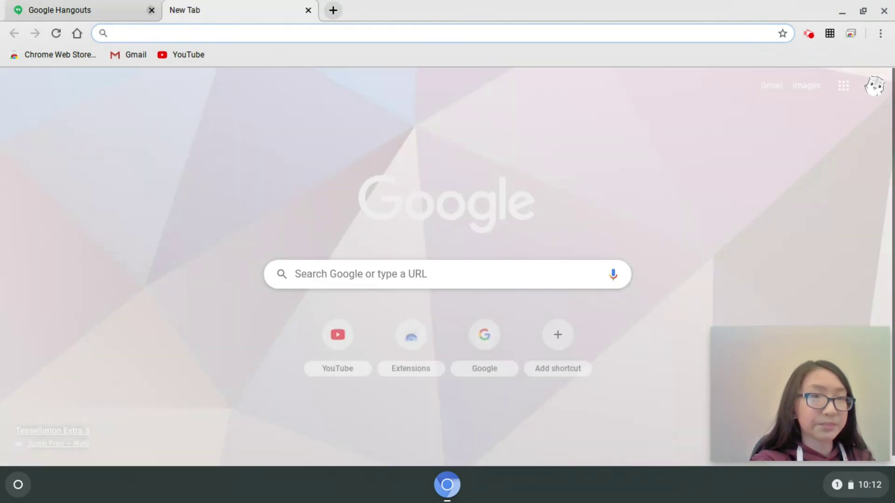
{"action": "left_click", "coordinate": [151, 9]}
{"action": "left_click", "coordinate": [843, 85]}
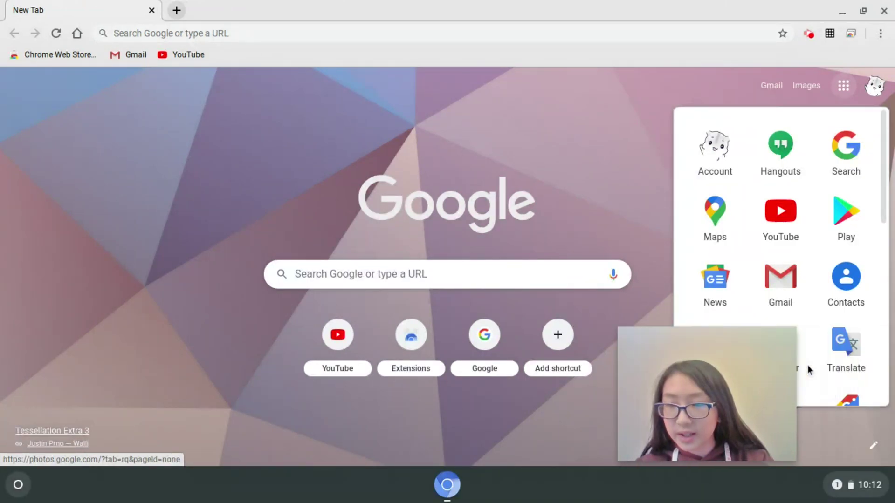
{"action": "scroll", "coordinate": [804, 318], "scroll_direction": "down", "scroll_amount": 1}
{"action": "scroll", "coordinate": [839, 322], "scroll_direction": "down", "scroll_amount": 1}
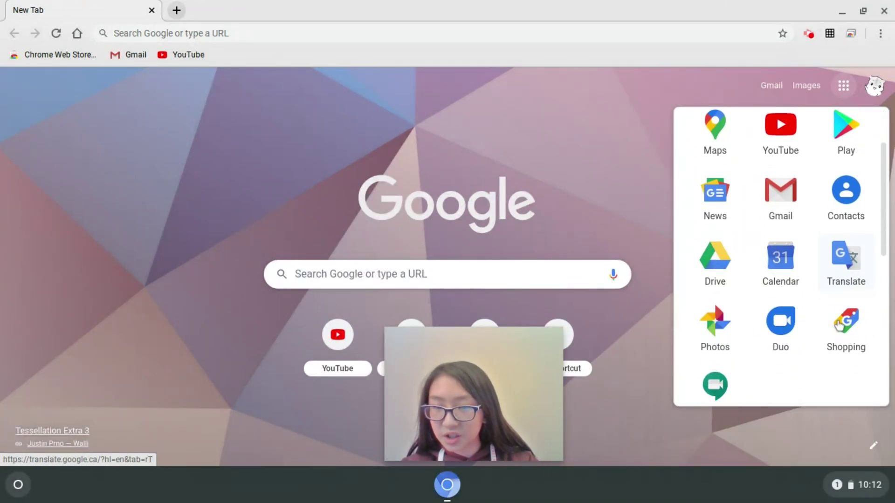
{"action": "scroll", "coordinate": [839, 320], "scroll_direction": "down", "scroll_amount": 1}
{"action": "scroll", "coordinate": [832, 319], "scroll_direction": "down", "scroll_amount": 3}
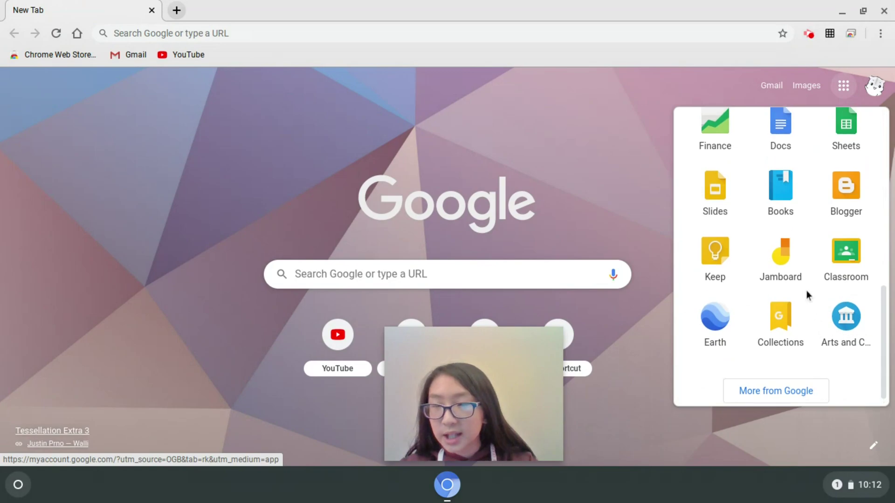
{"action": "scroll", "coordinate": [806, 292], "scroll_direction": "up", "scroll_amount": 5}
{"action": "scroll", "coordinate": [799, 295], "scroll_direction": "down", "scroll_amount": 1}
{"action": "scroll", "coordinate": [798, 294], "scroll_direction": "down", "scroll_amount": 1}
{"action": "scroll", "coordinate": [798, 295], "scroll_direction": "down", "scroll_amount": 2}
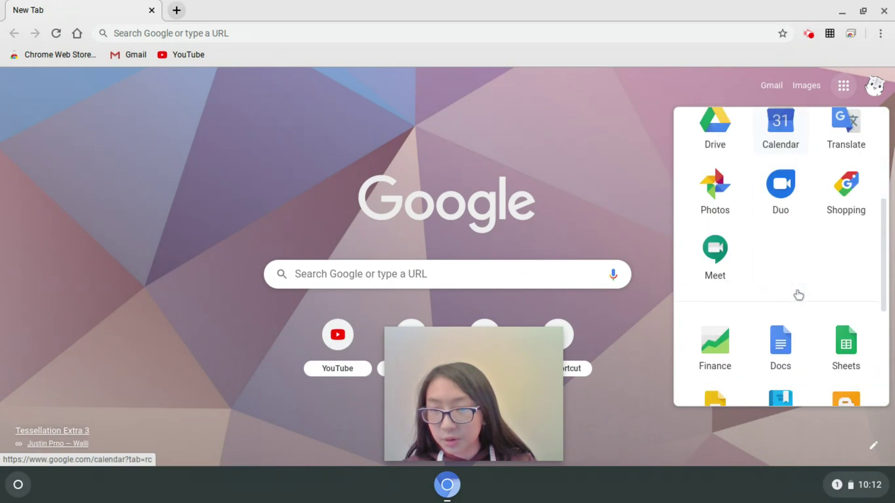
{"action": "left_click", "coordinate": [715, 221]}
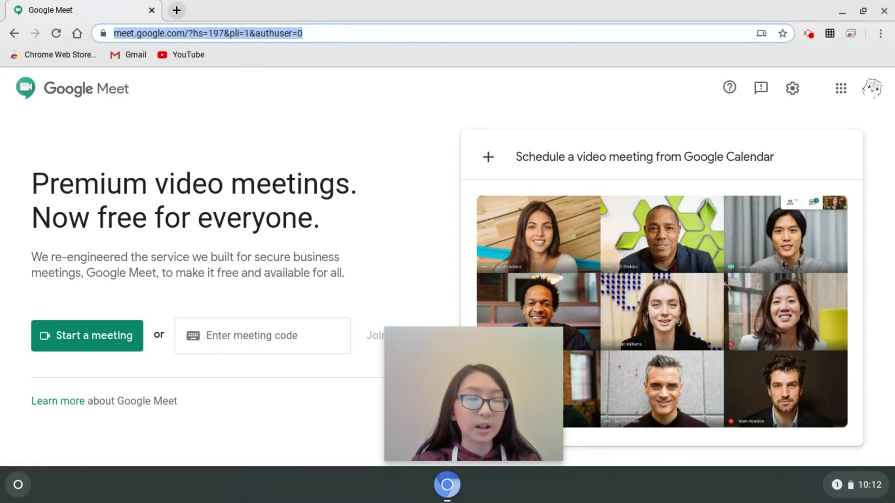
Step: Start a new Meet meeting and join it with camera and microphone allowed, skipping Add others
{"action": "left_click", "coordinate": [87, 335]}
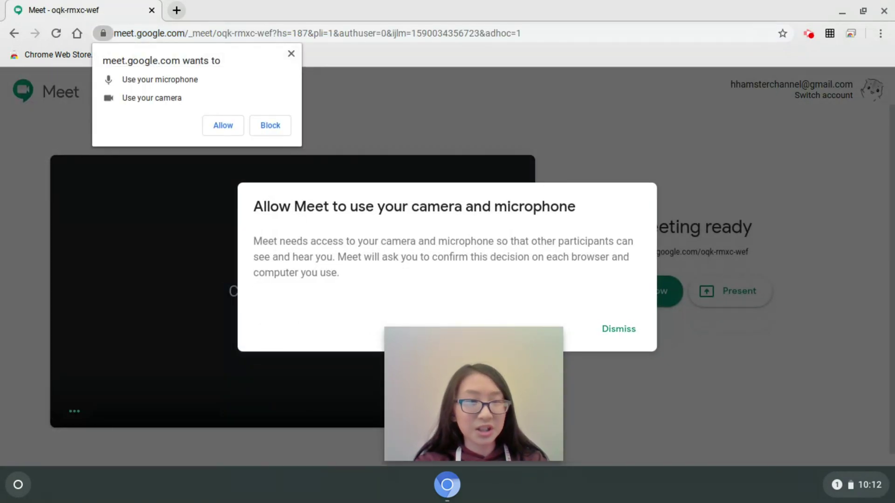
{"action": "left_click", "coordinate": [224, 125]}
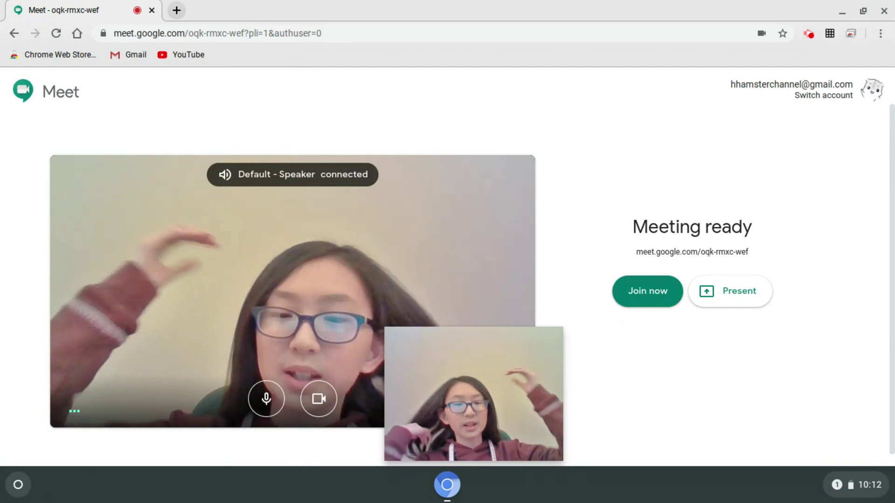
{"action": "left_click", "coordinate": [648, 290]}
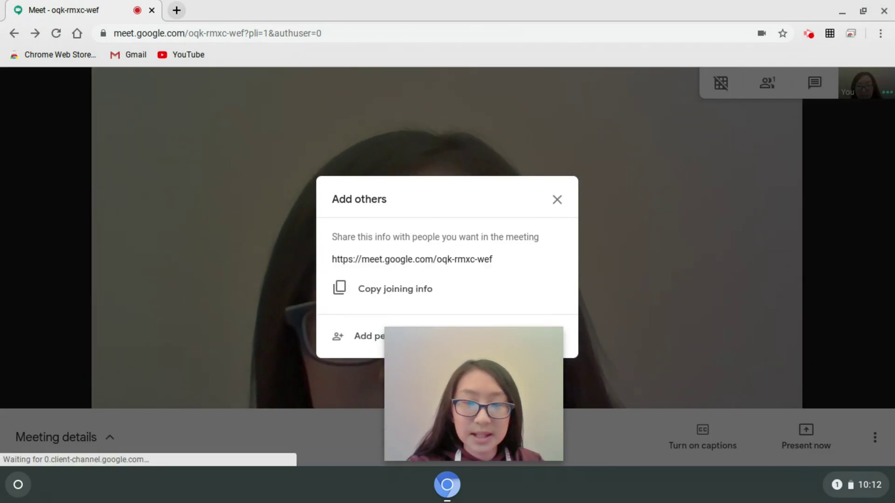
{"action": "key", "text": "Escape"}
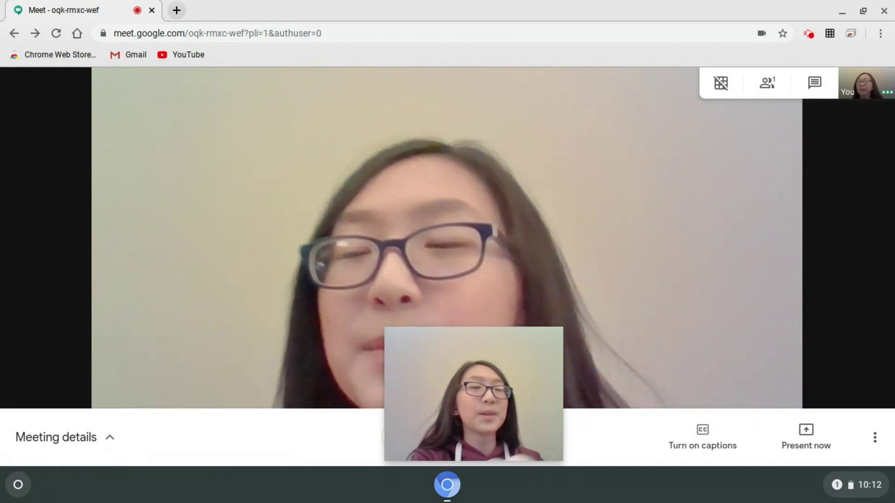
Step: Glance at the call's extra options, then hang up and return to the Meet home screen
{"action": "left_click", "coordinate": [875, 438]}
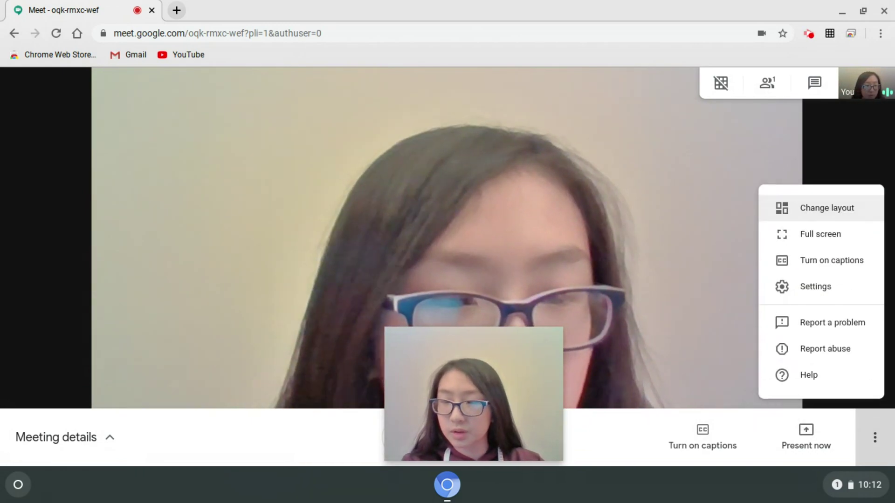
{"action": "key", "text": "Escape"}
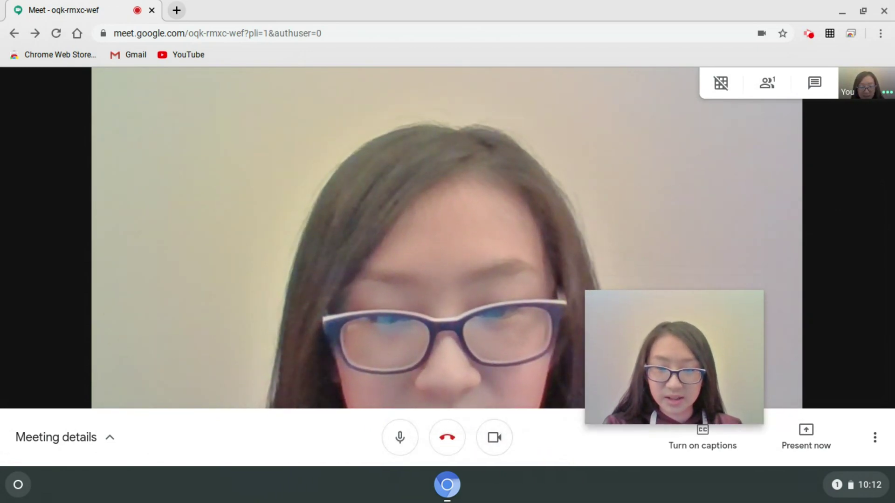
{"action": "left_click", "coordinate": [446, 437]}
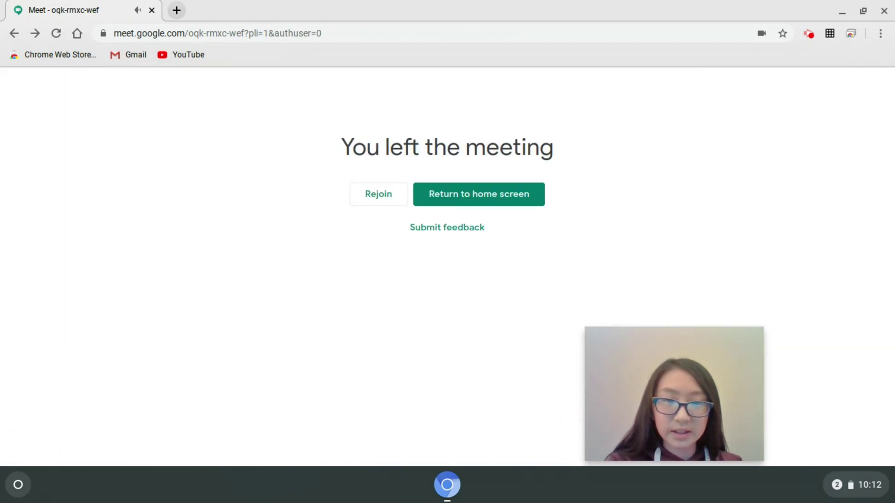
{"action": "left_click", "coordinate": [478, 193]}
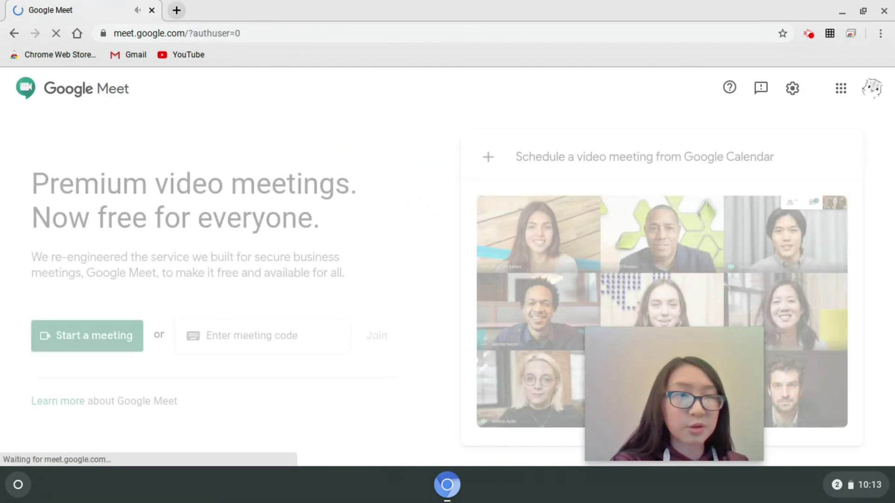
Step: Replace the Meet tab with a new tab, search Google for 'zoom', then close the results tab
{"action": "key", "text": "ctrl+t"}
{"action": "left_click", "coordinate": [151, 10]}
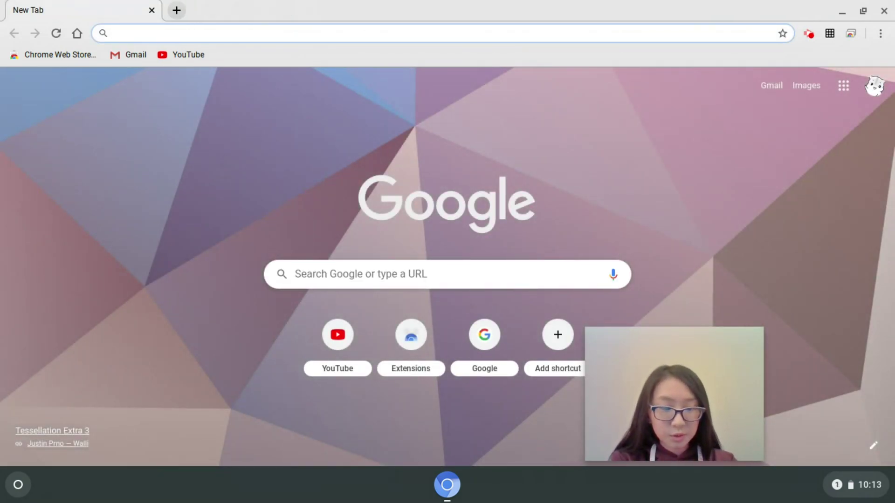
{"action": "type", "text": "zoom\\"}
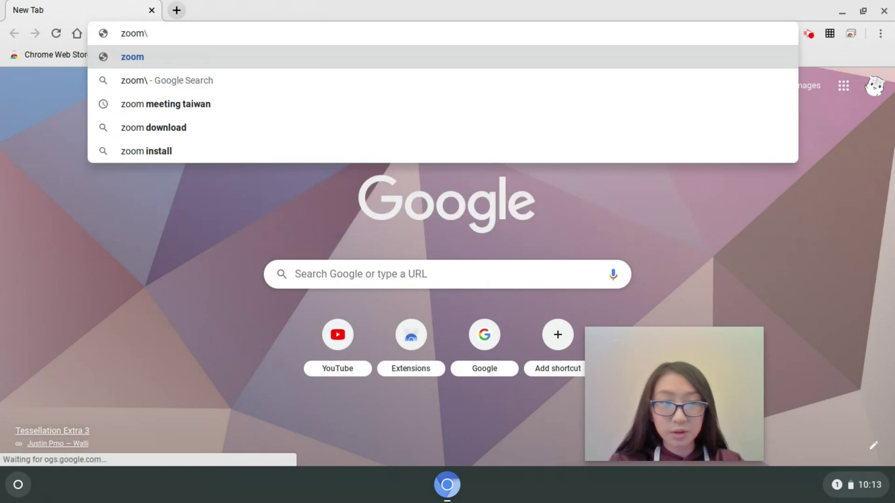
{"action": "key", "text": "BackSpace"}
{"action": "key", "text": "Return"}
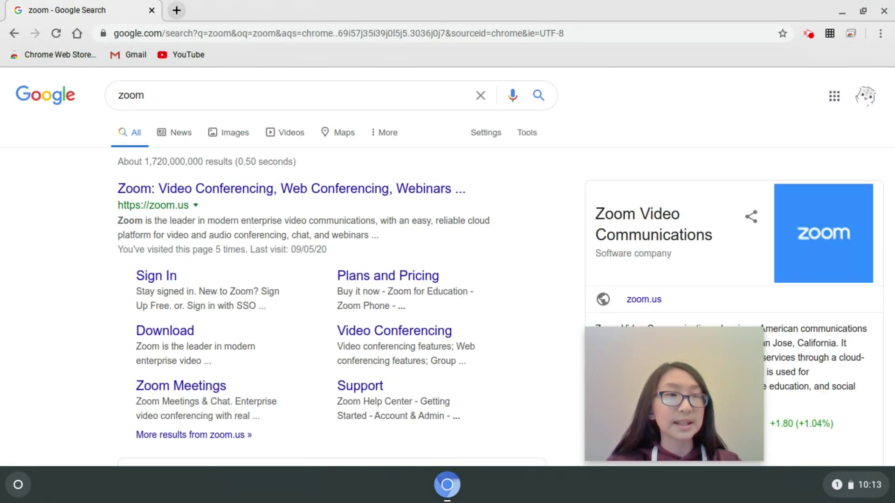
{"action": "left_click", "coordinate": [176, 11]}
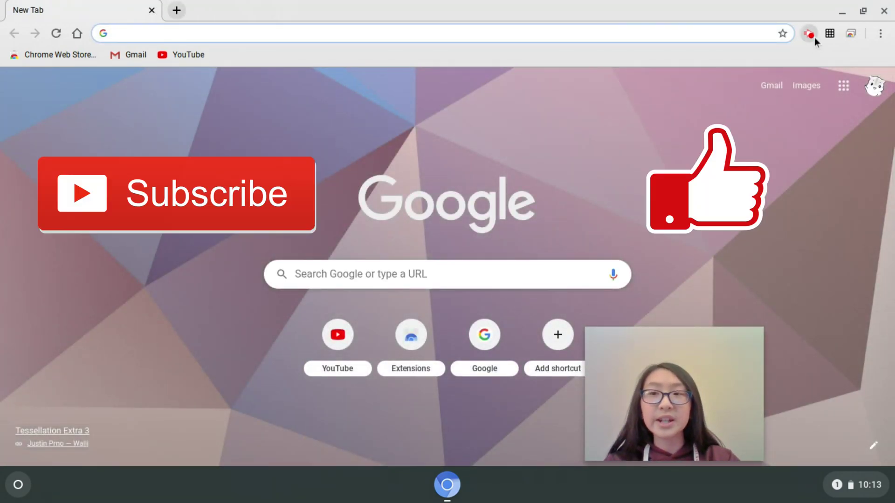
Step: Show the Screencastify popup with the desktop recording status
{"action": "left_click", "coordinate": [809, 33]}
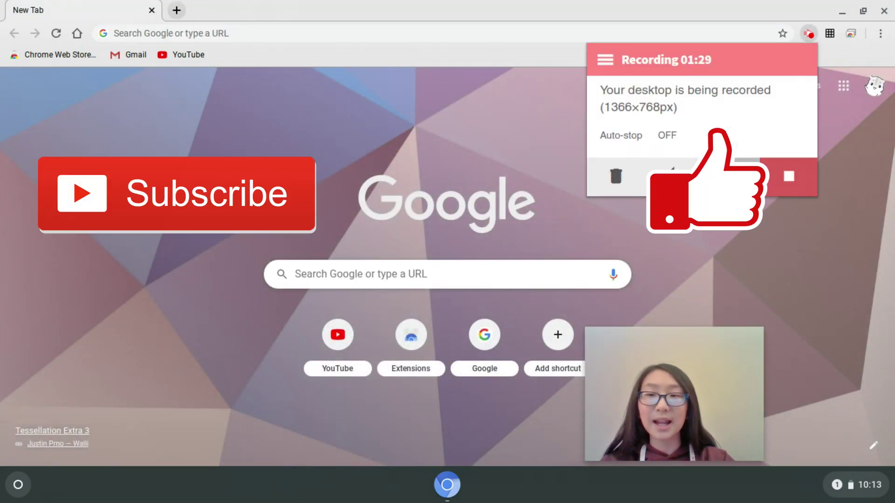